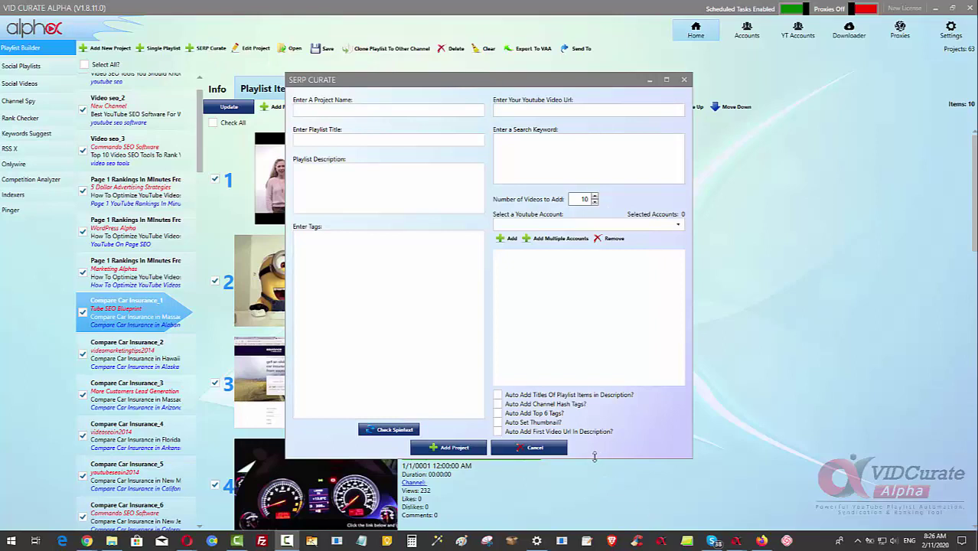
# - Enter "compare car insurance in alabama" and "compare car insurance in alaska" as two search keywords on separate lines of the SERP Curate form
pyautogui.moveTo(594, 459); pyautogui.dragTo(593, 448)
pyautogui.click(516, 149)
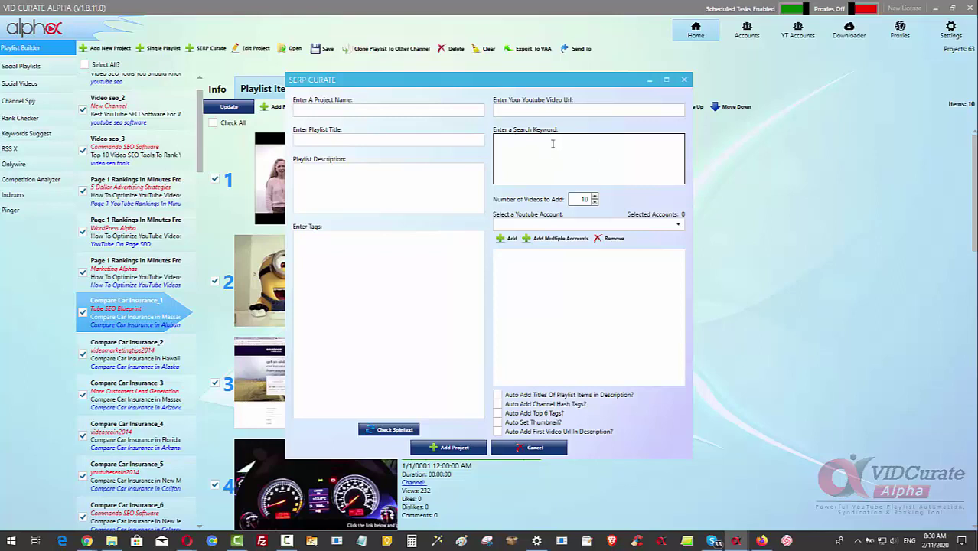
pyautogui.write('compare car insurance in alabama')
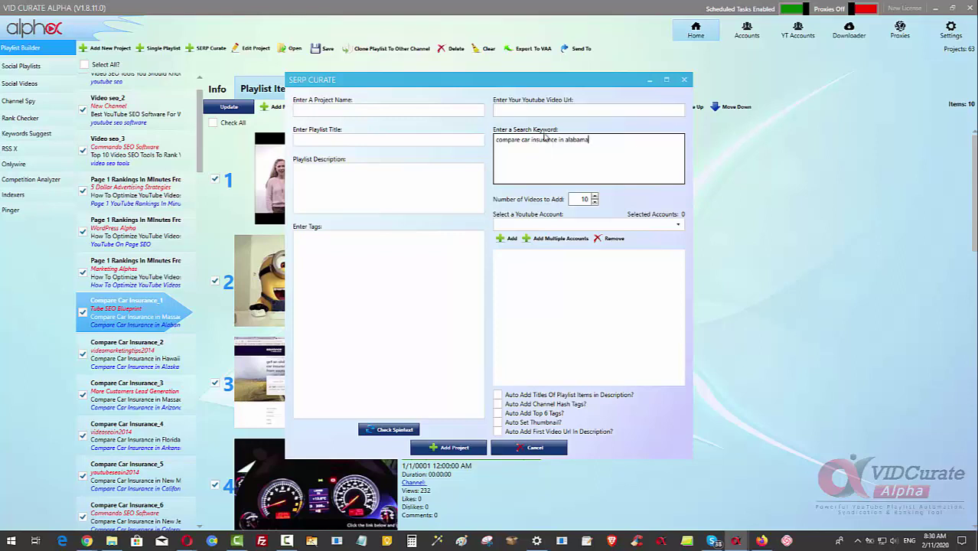
pyautogui.moveTo(564, 141); pyautogui.dragTo(495, 143)
pyautogui.rightClick(507, 141)
pyautogui.click(540, 167)
pyautogui.click(604, 139)
pyautogui.press('Return')
pyautogui.hotkey('ctrl', 'v')
pyautogui.write('alaska')
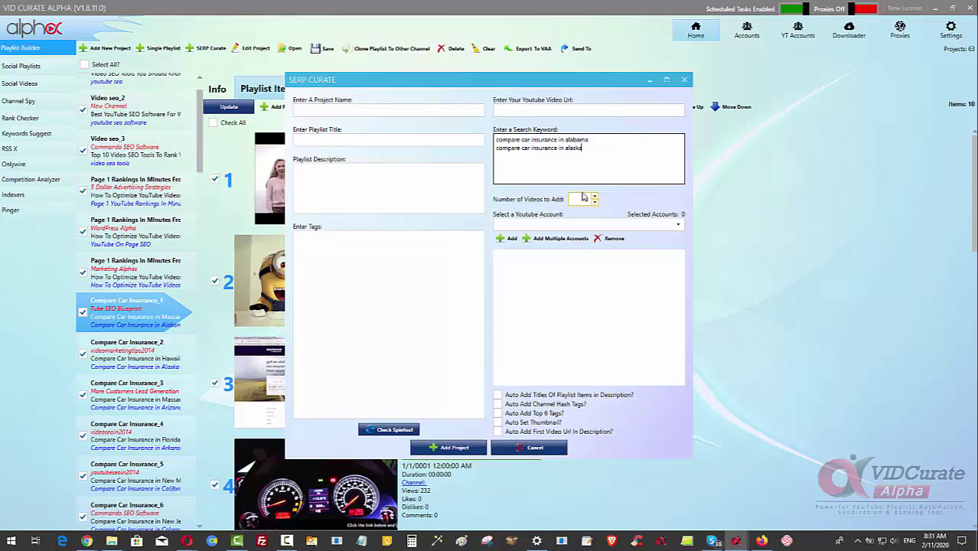
# - Set the number of videos to add to 13 in the SERP Curate form
pyautogui.click(595, 196)
pyautogui.click(594, 197)
pyautogui.click(594, 197)
pyautogui.click(595, 197)
pyautogui.click(595, 203)
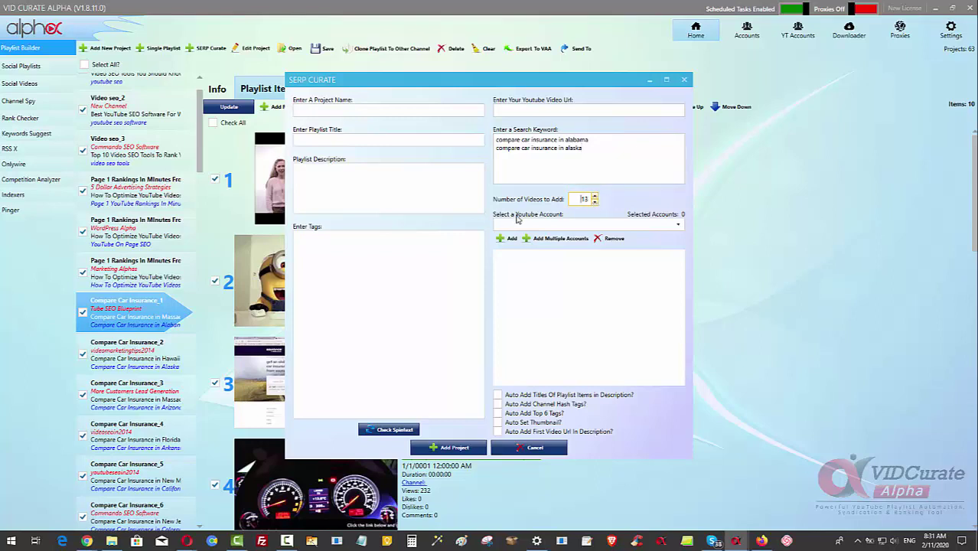
# - Open the selection of multiple YouTube accounts, select all accounts, and close it without adding them
pyautogui.click(560, 239)
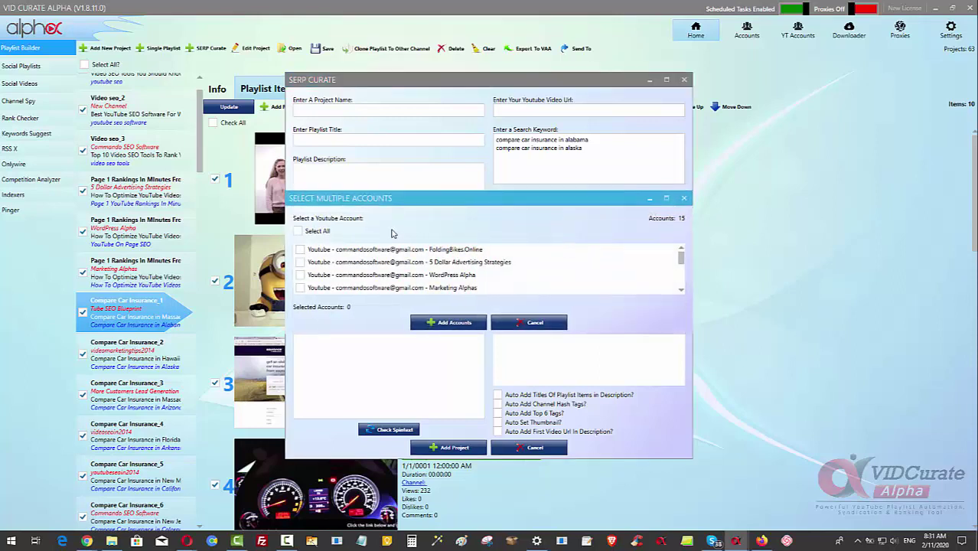
pyautogui.click(299, 232)
pyautogui.click(686, 199)
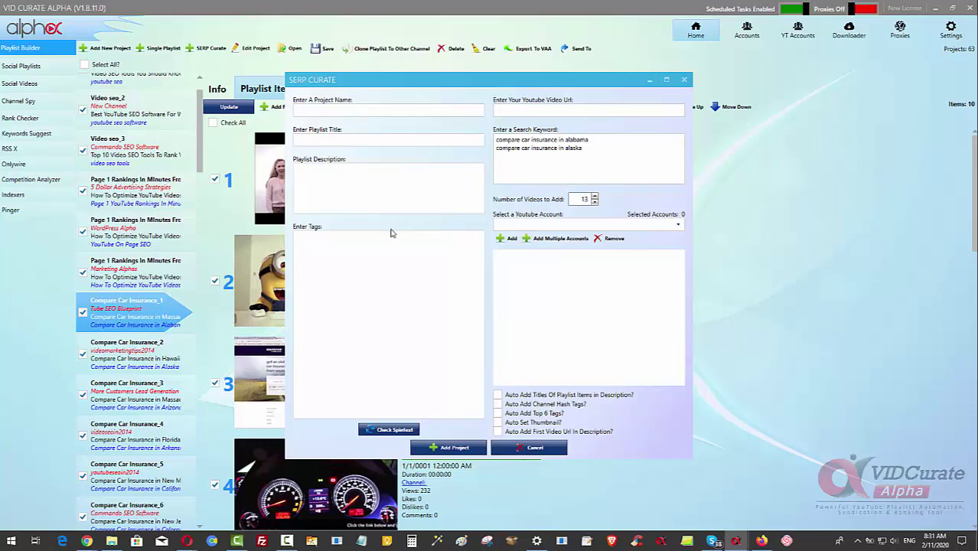
# - Try the five automatic options for item titles, channel hash tags, top 6 tags, thumbnail and first video URL, and close the form without adding the project
pyautogui.click(498, 395)
pyautogui.click(498, 404)
pyautogui.click(498, 413)
pyautogui.click(498, 423)
pyautogui.click(498, 431)
pyautogui.click(685, 82)
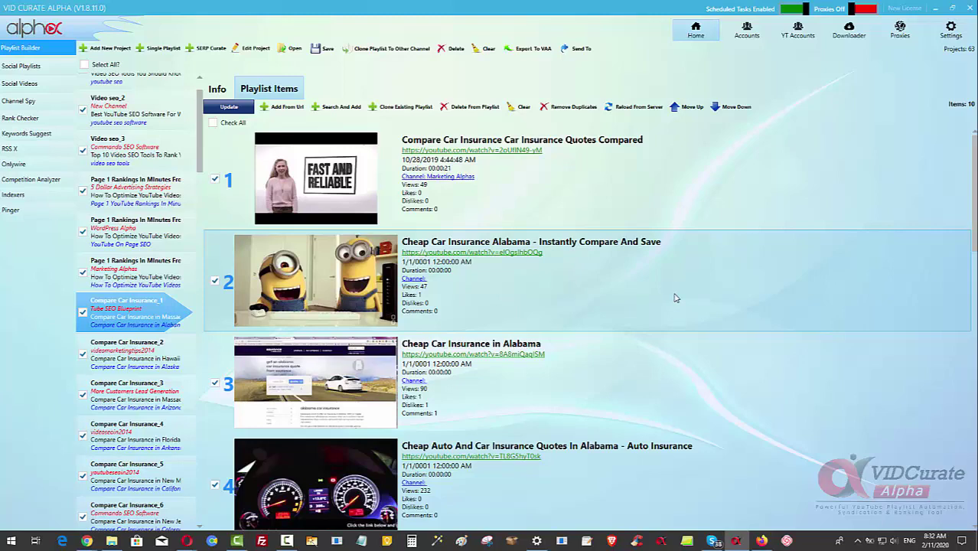
pyautogui.scroll(-5, 655, 285)
pyautogui.scroll(5, 655, 285)
pyautogui.click(210, 48)
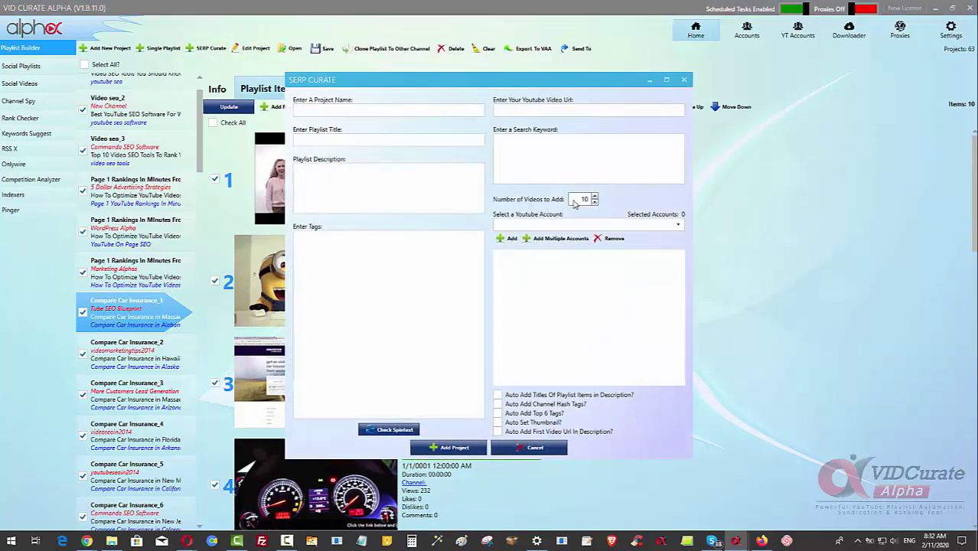
pyautogui.click(686, 84)
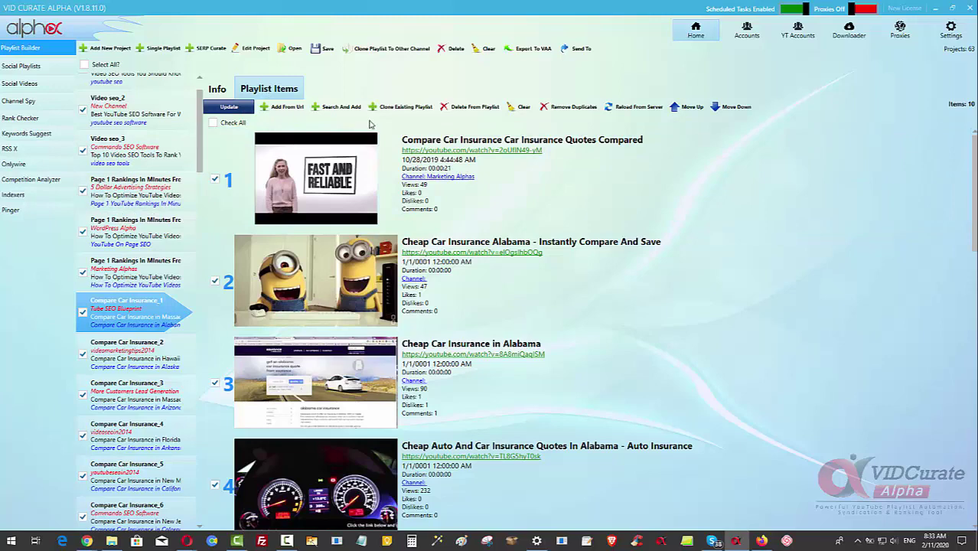
# - Review the title, tags and description of the Compare Car Insurance playlist projects, ending on Compare Car Insurance_5
pyautogui.click(218, 90)
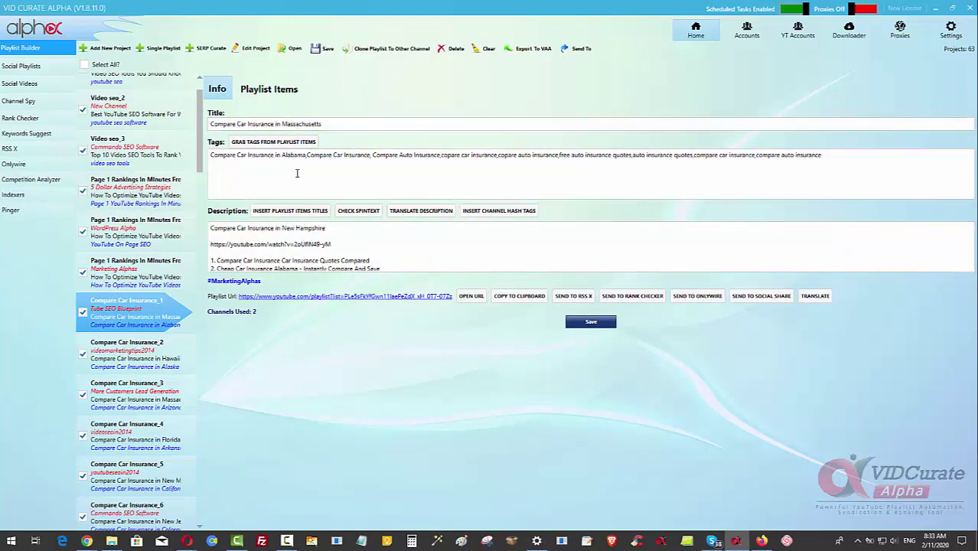
pyautogui.click(136, 359)
pyautogui.click(149, 452)
pyautogui.click(150, 469)
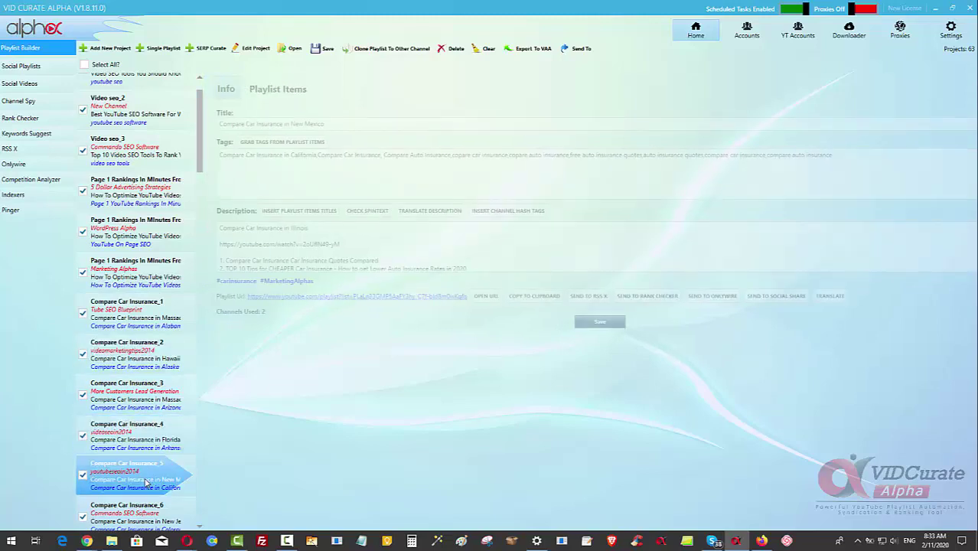
# - Review the playlist items of the Compare Car Insurance projects numbered 5, 4, 3 and 2
pyautogui.click(288, 96)
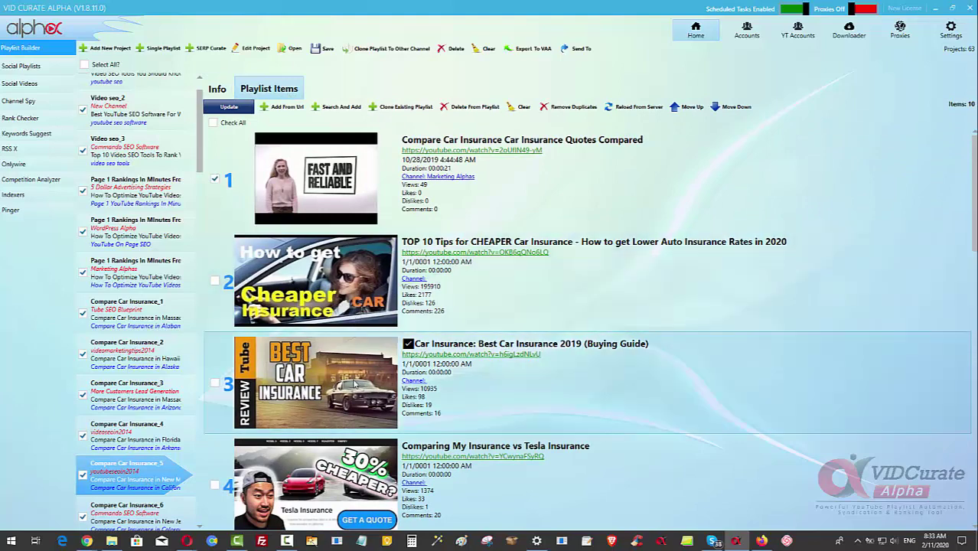
pyautogui.click(168, 438)
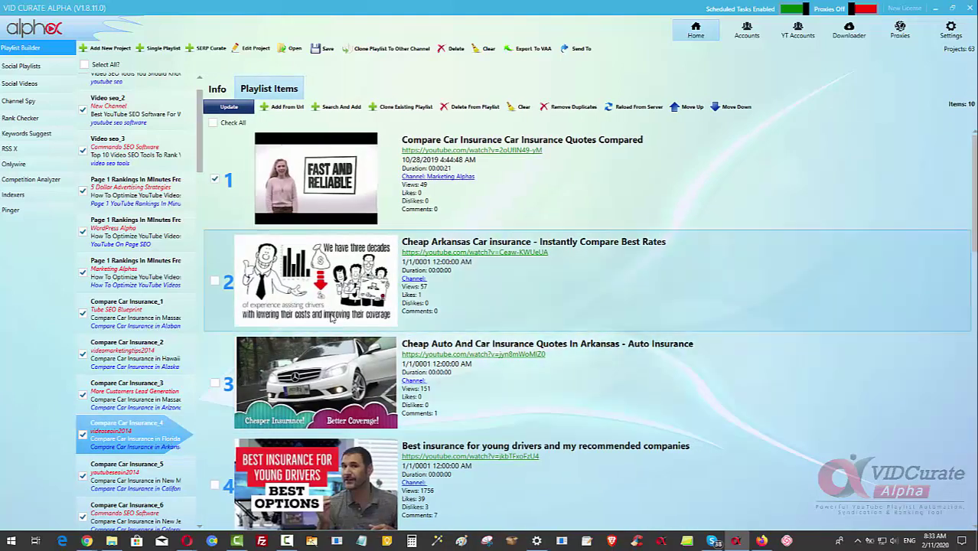
pyautogui.click(133, 394)
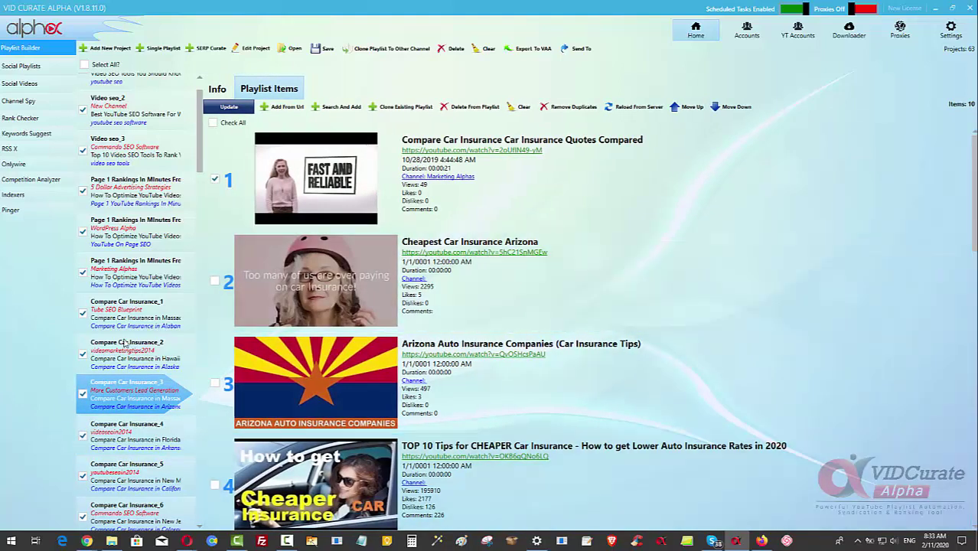
pyautogui.click(130, 357)
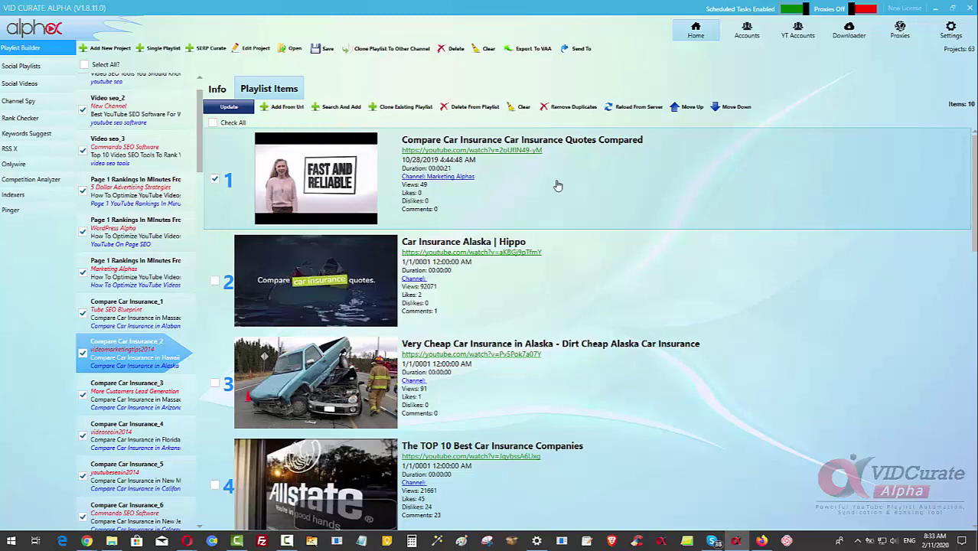
# - Examine the Rank Checker's YouTube rankings for the Compare Car Insurance projects covering Alabama, Alaska, Arizona and Arkansas
pyautogui.click(12, 120)
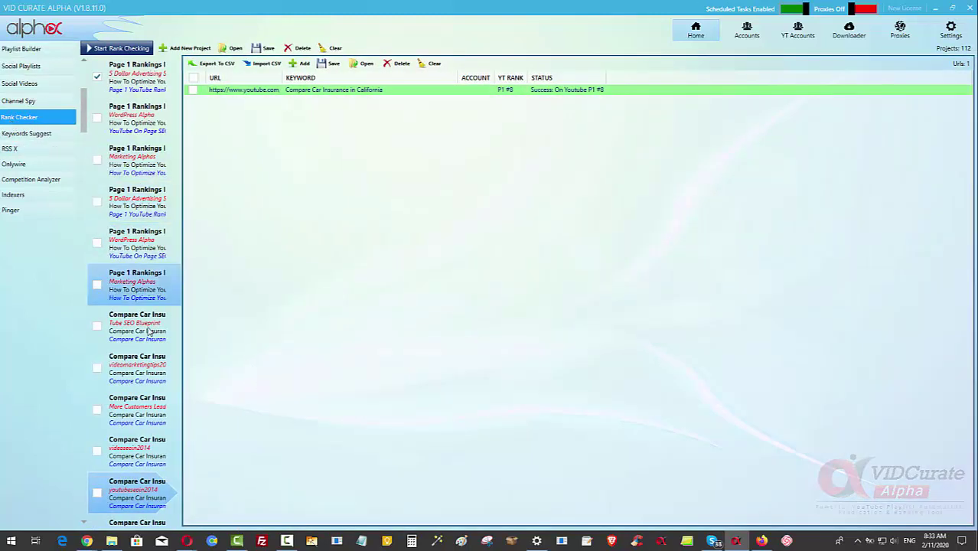
pyautogui.click(149, 329)
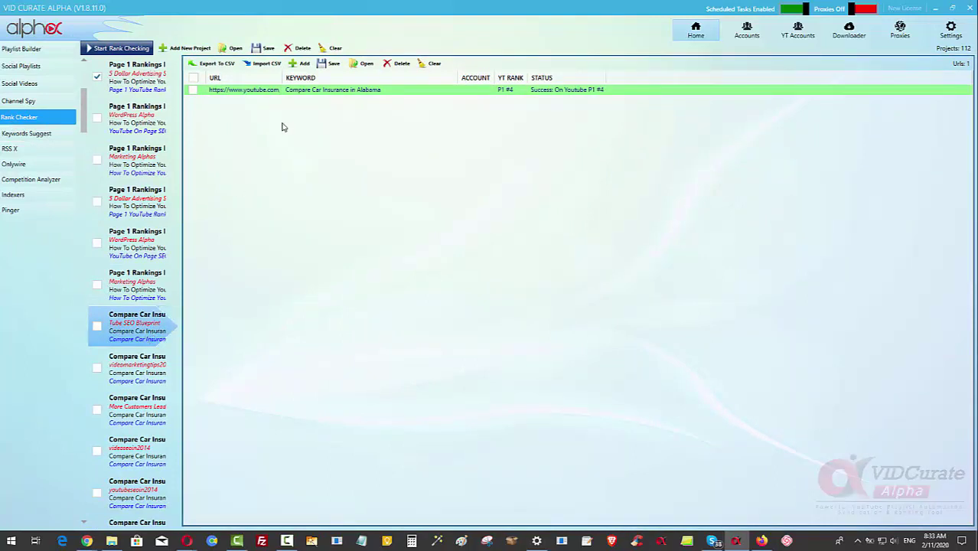
pyautogui.click(307, 92)
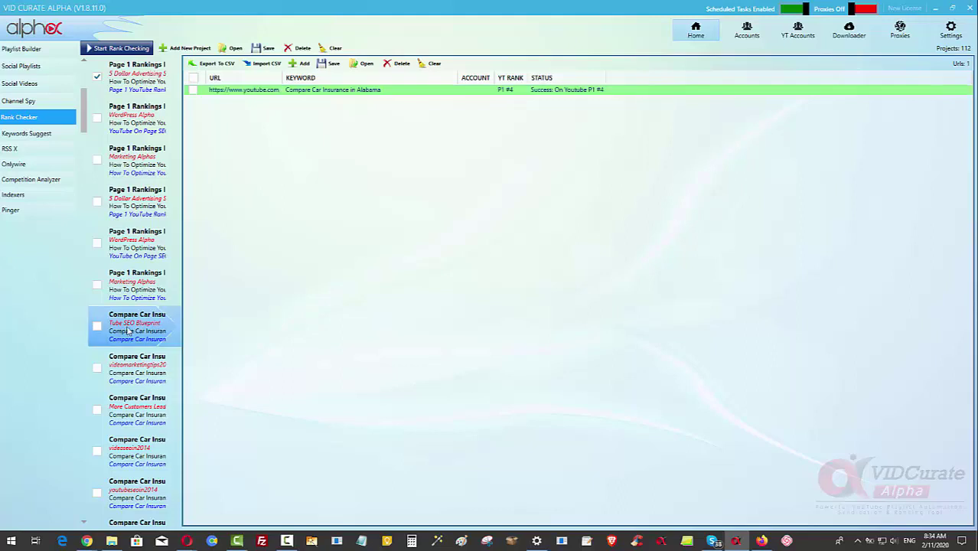
pyautogui.click(146, 377)
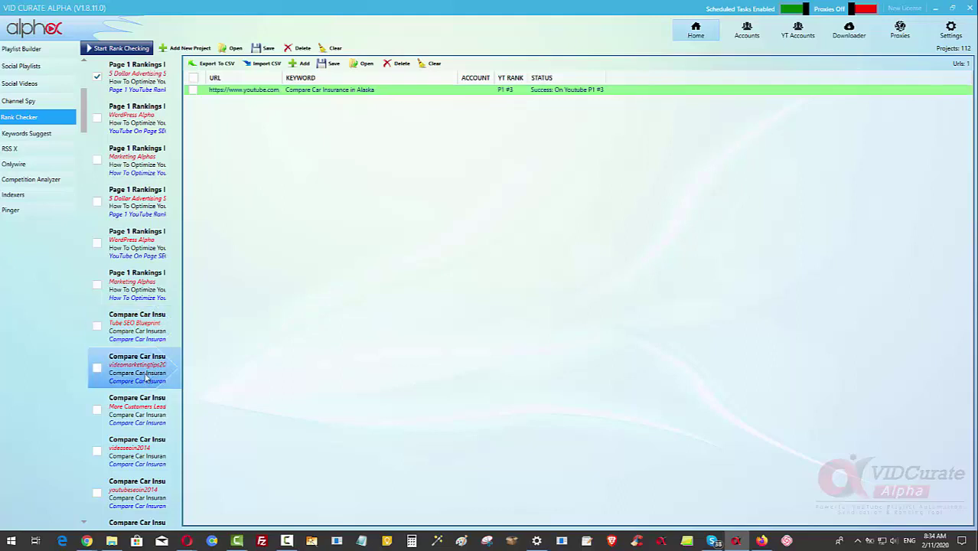
pyautogui.click(146, 406)
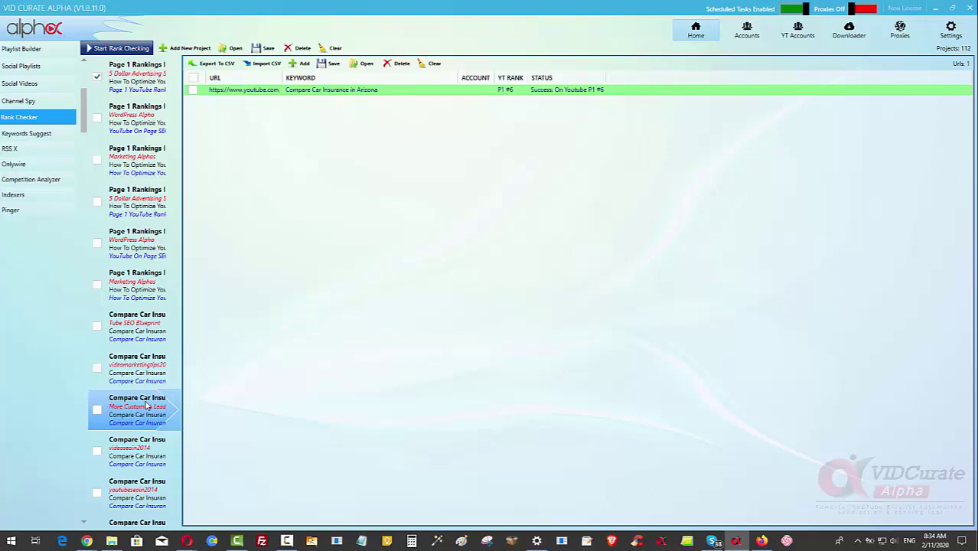
pyautogui.click(150, 444)
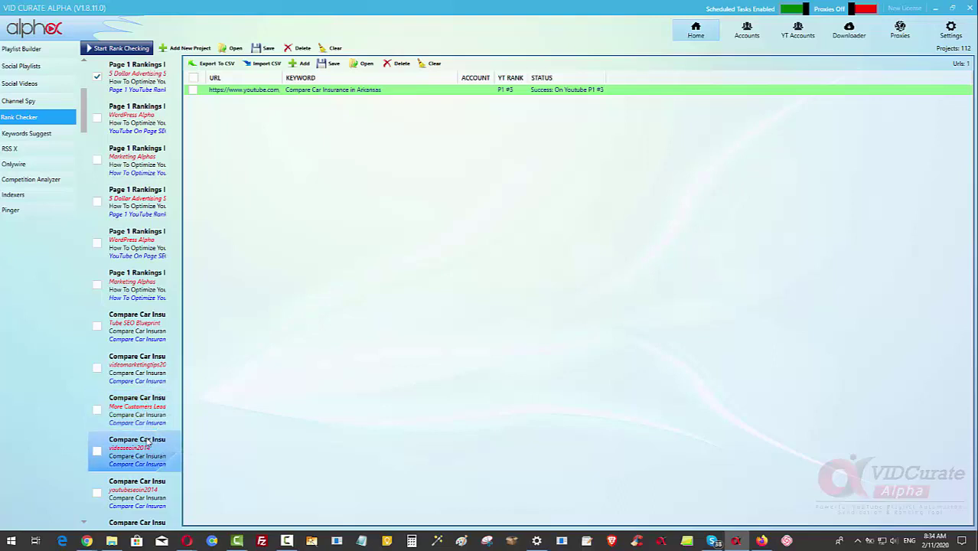